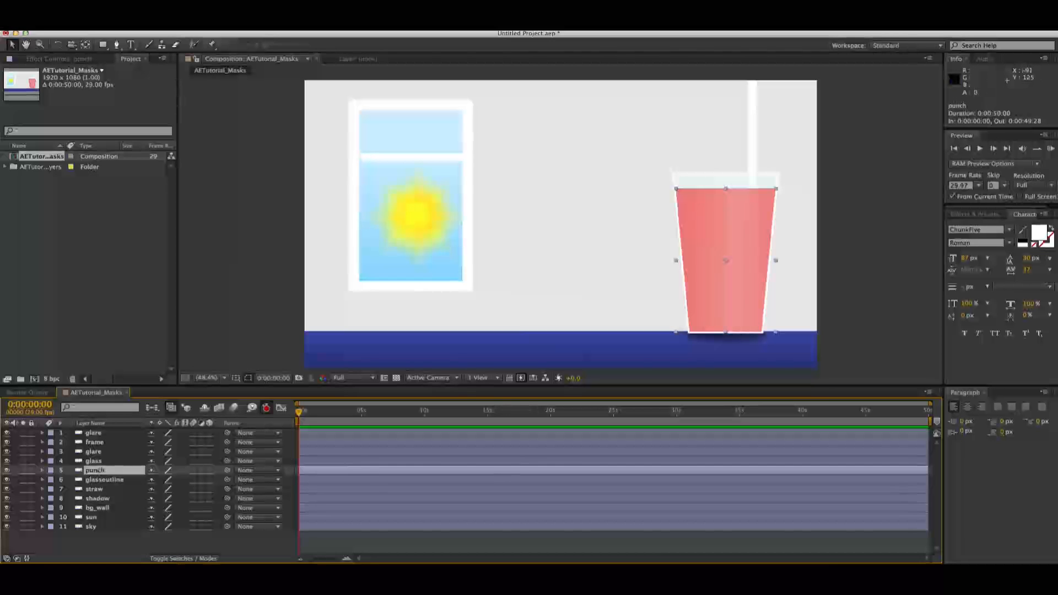
Add a new mask to the punch layer and expand its Mask 1 properties in the timeline
click(204, 31)
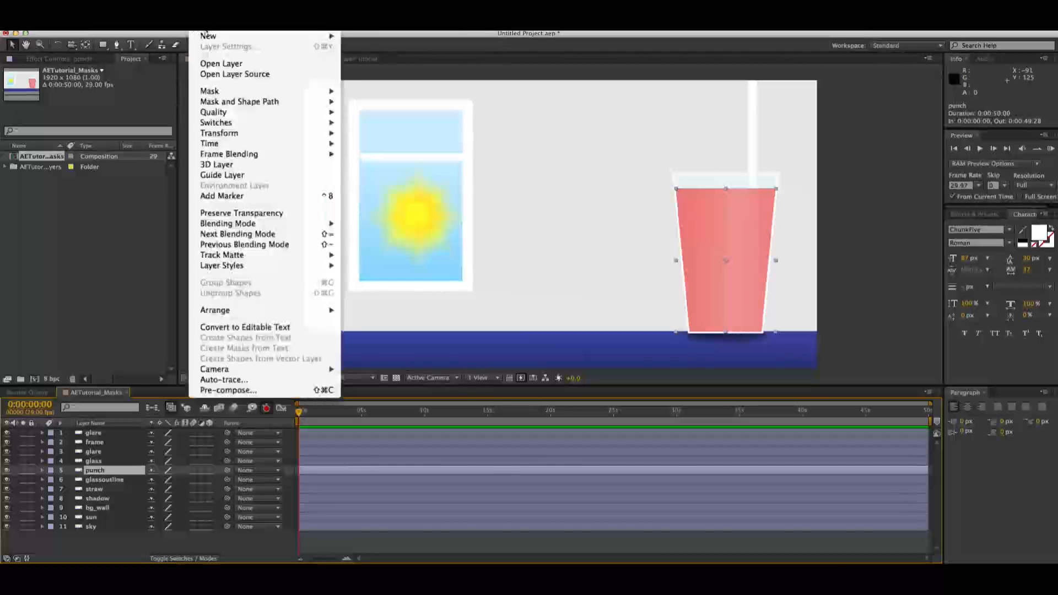
mouse_move(220, 94)
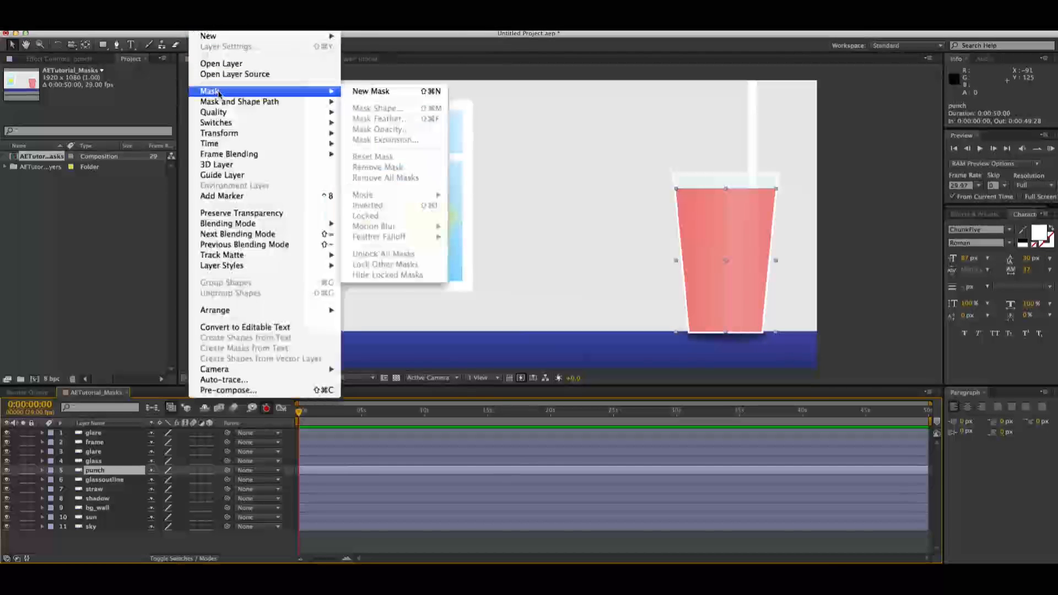
click(384, 93)
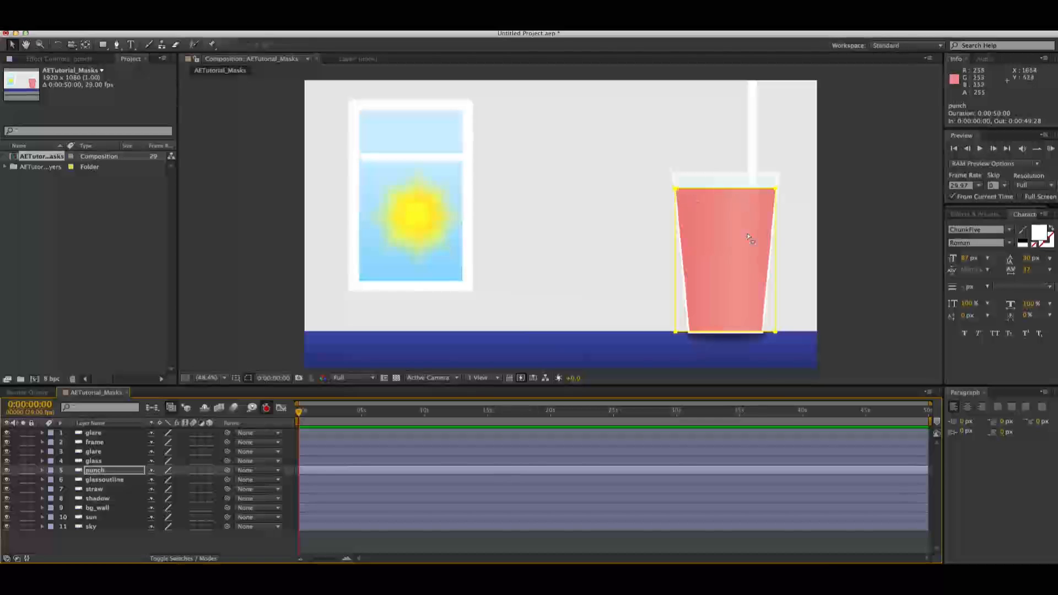
click(88, 473)
click(42, 470)
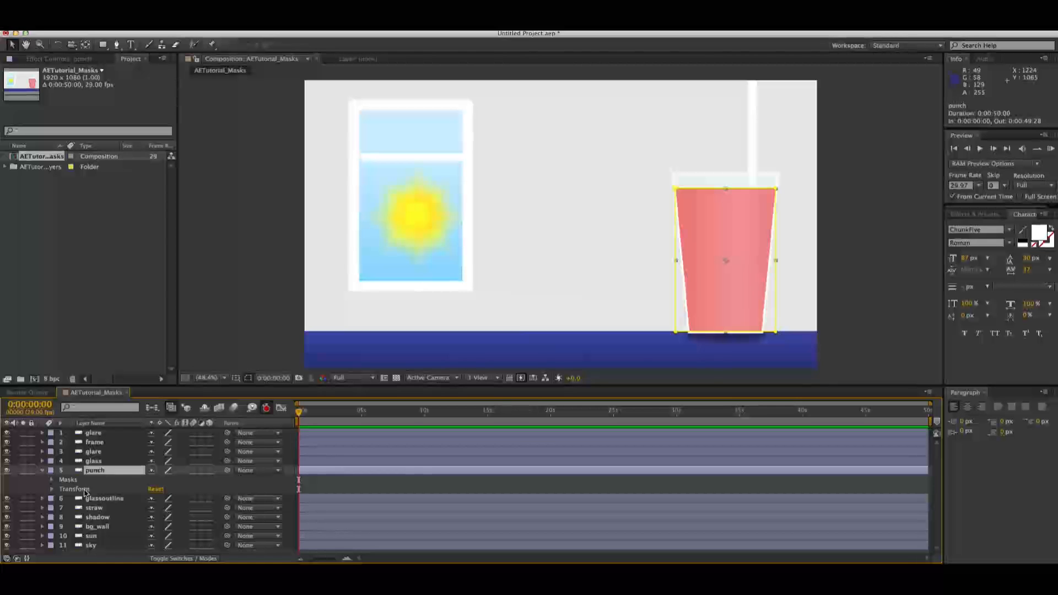
click(68, 480)
click(51, 481)
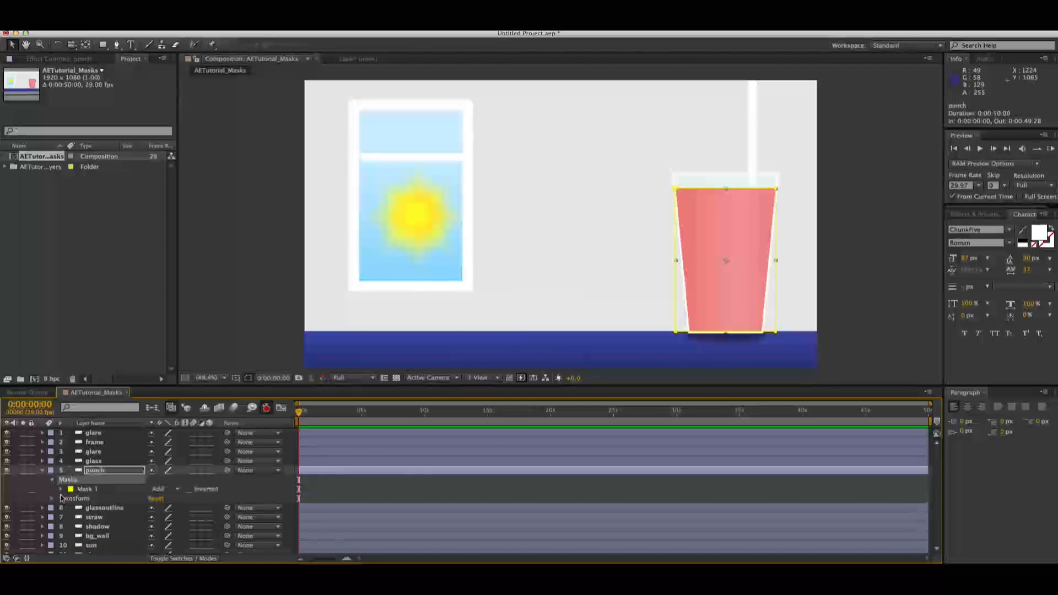
click(61, 488)
scroll(116, 489, down, 3)
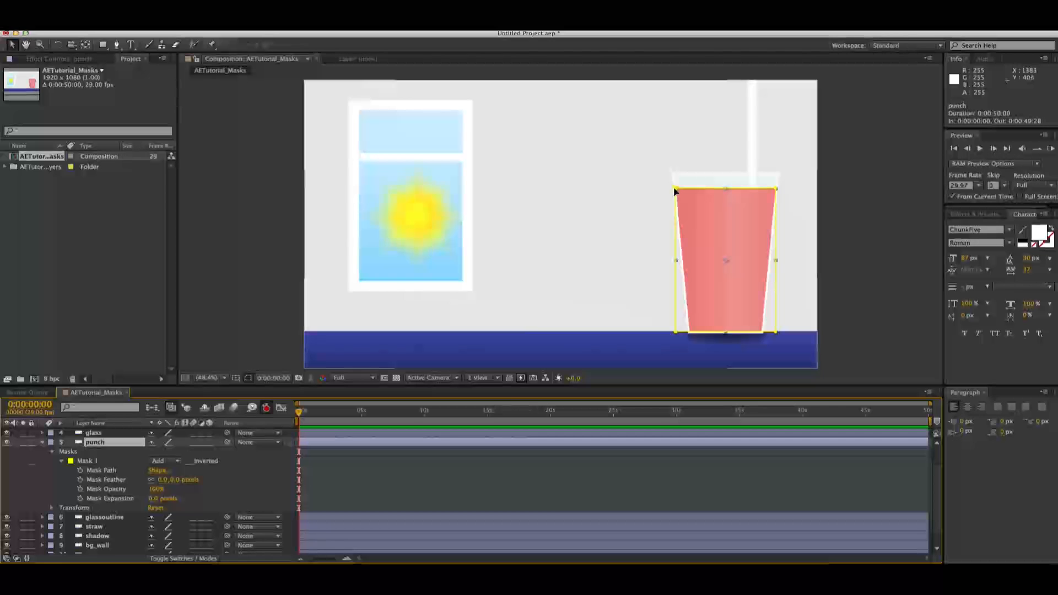
Try pulling the mask's upper-left vertex outward away from the cup, and undo the path edit
drag(675, 190, 605, 180)
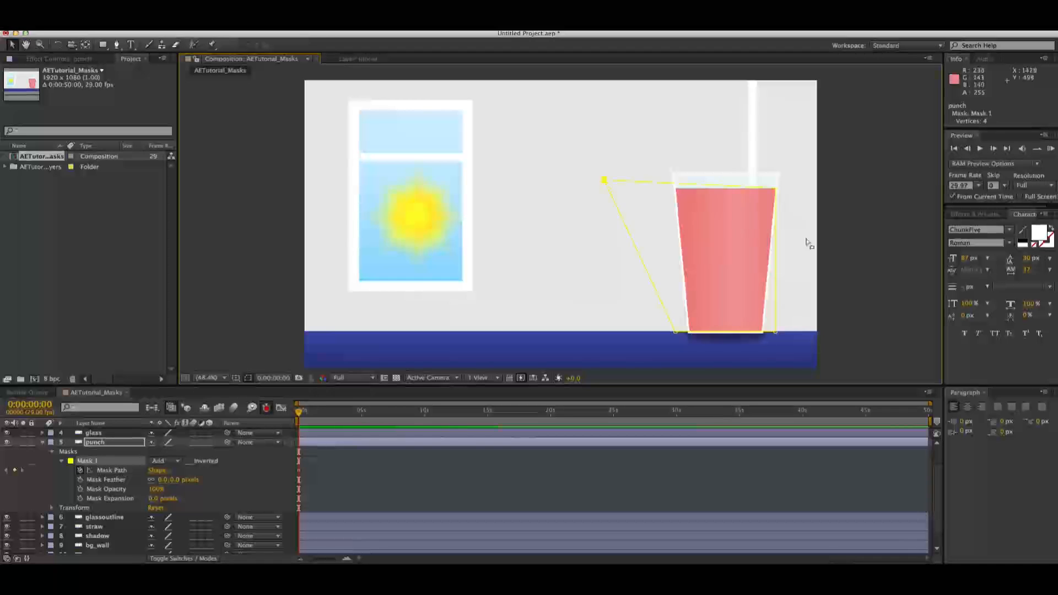
key(super+z)
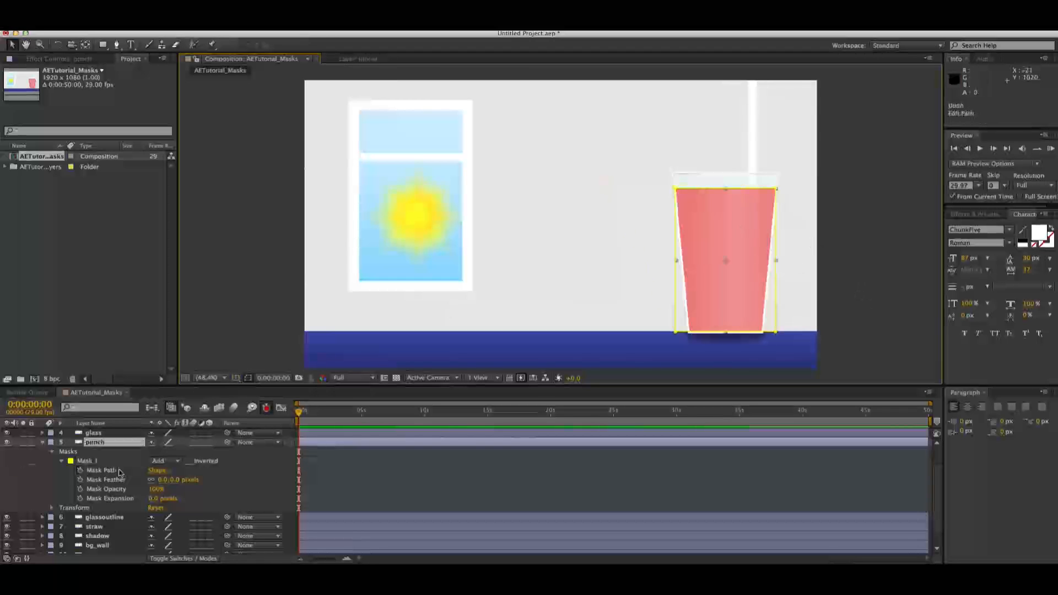
Set Mask 1's mode to Subtract, try shifting the mask diagonally across the cup, and undo that shift
click(87, 461)
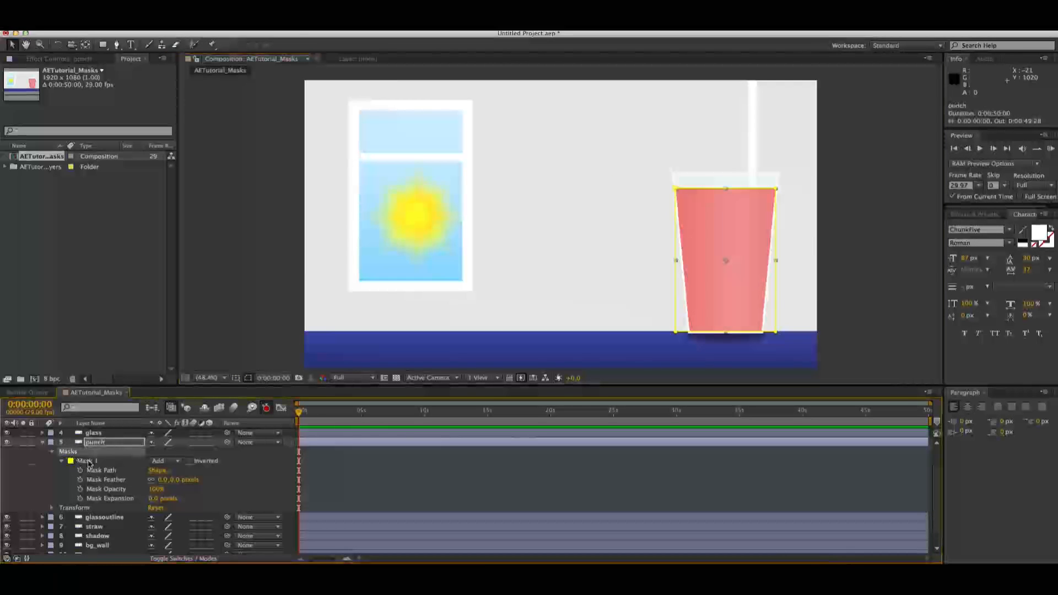
click(179, 463)
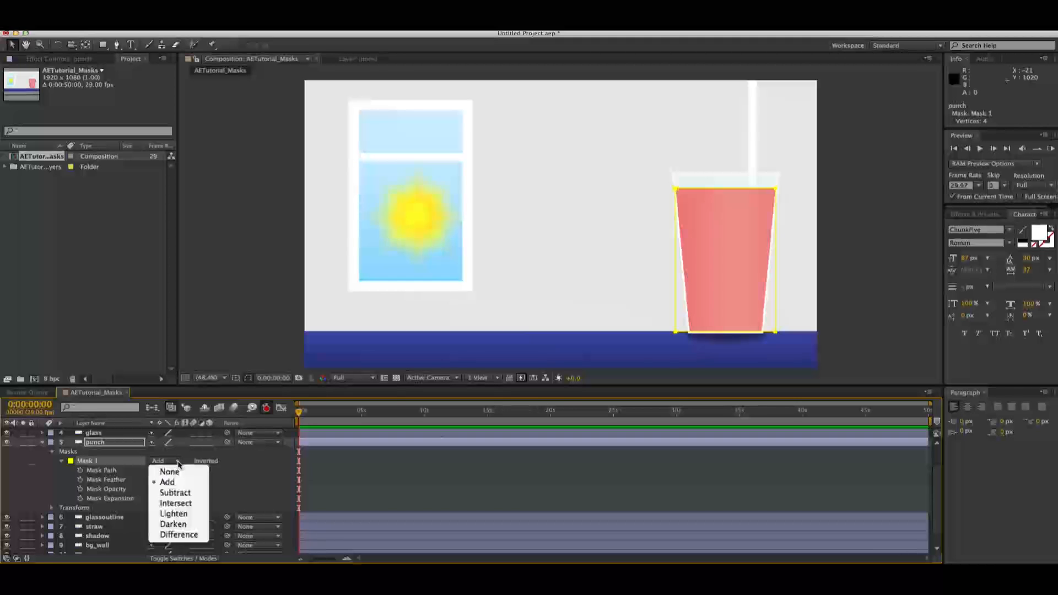
click(182, 493)
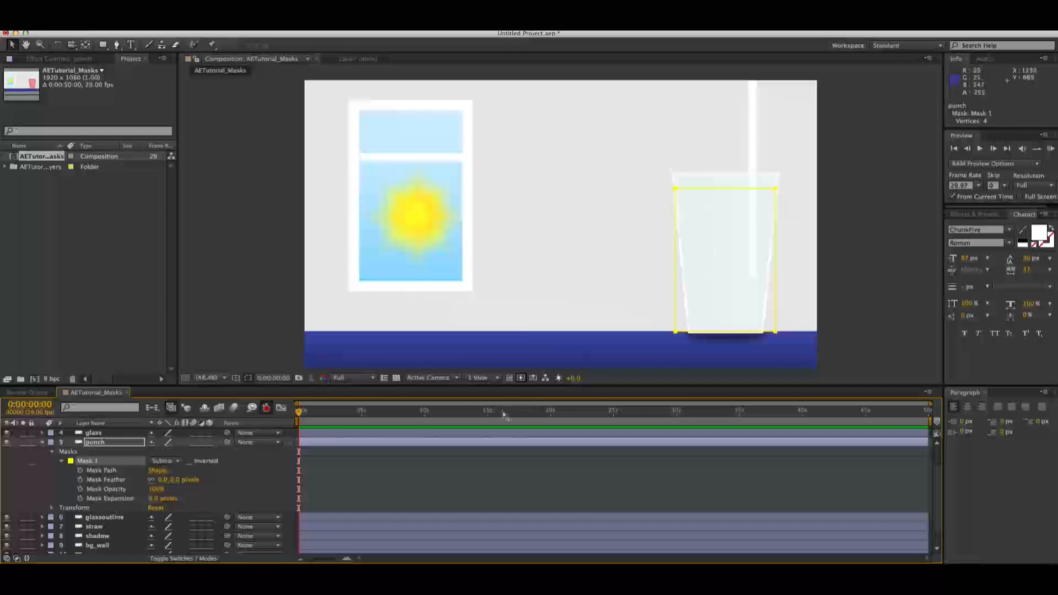
click(679, 192)
drag(681, 196, 705, 242)
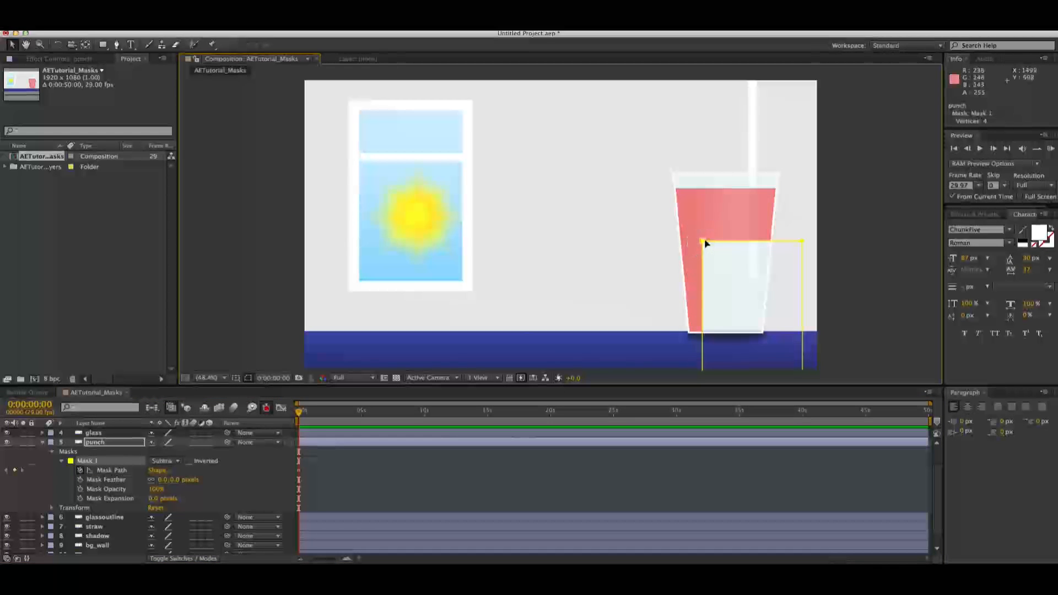
key(ctrl+z)
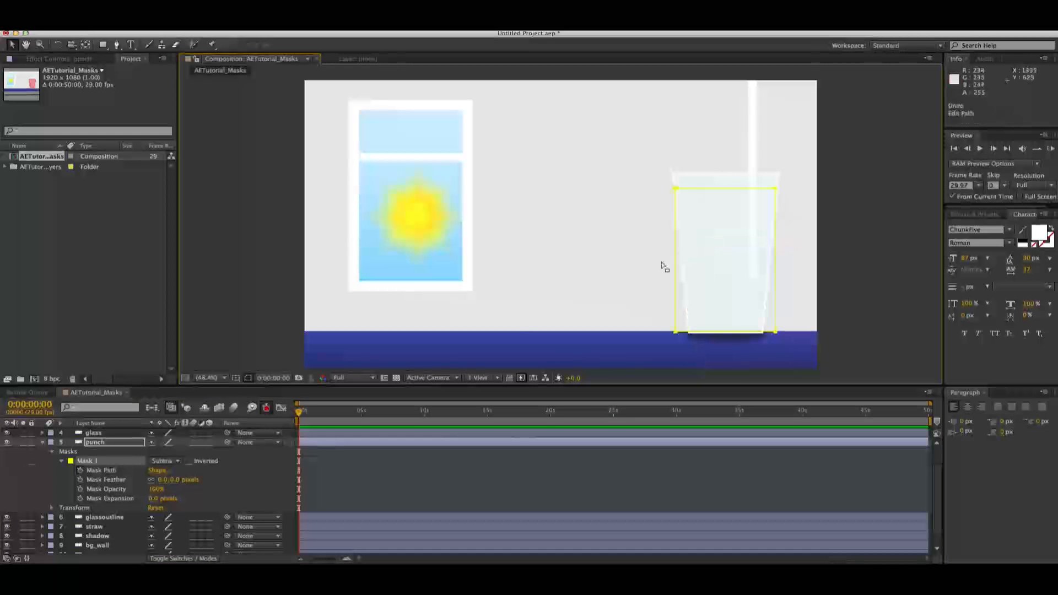
Try the None mode on Mask 1 and set its mode to Add
click(177, 463)
click(169, 471)
click(179, 462)
click(182, 482)
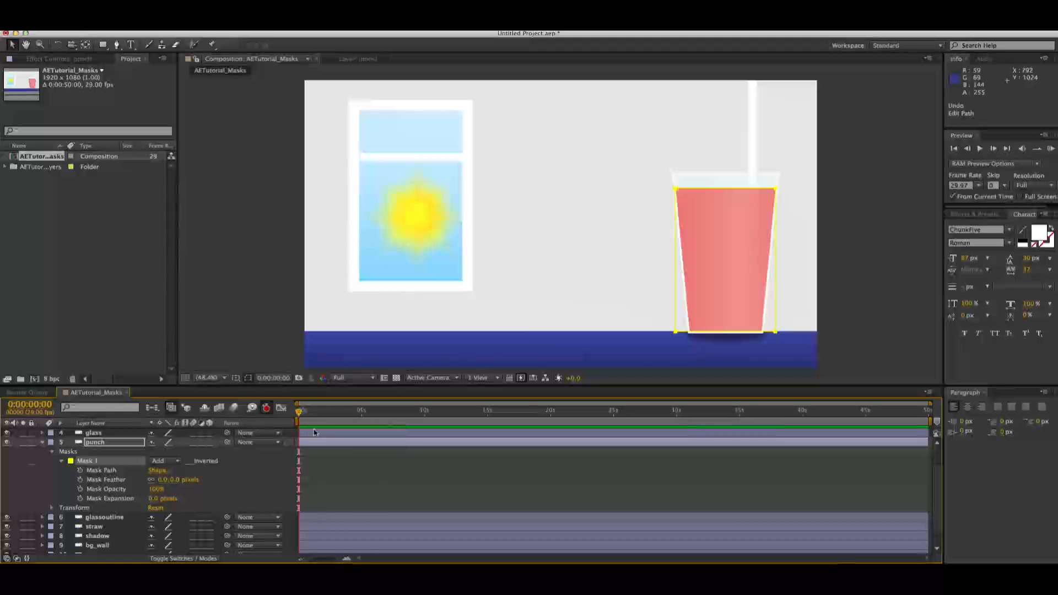
Enable Mask Path animation at 0:00:00:00 and add a second Mask Path keyframe at 0:00:05:00
click(80, 470)
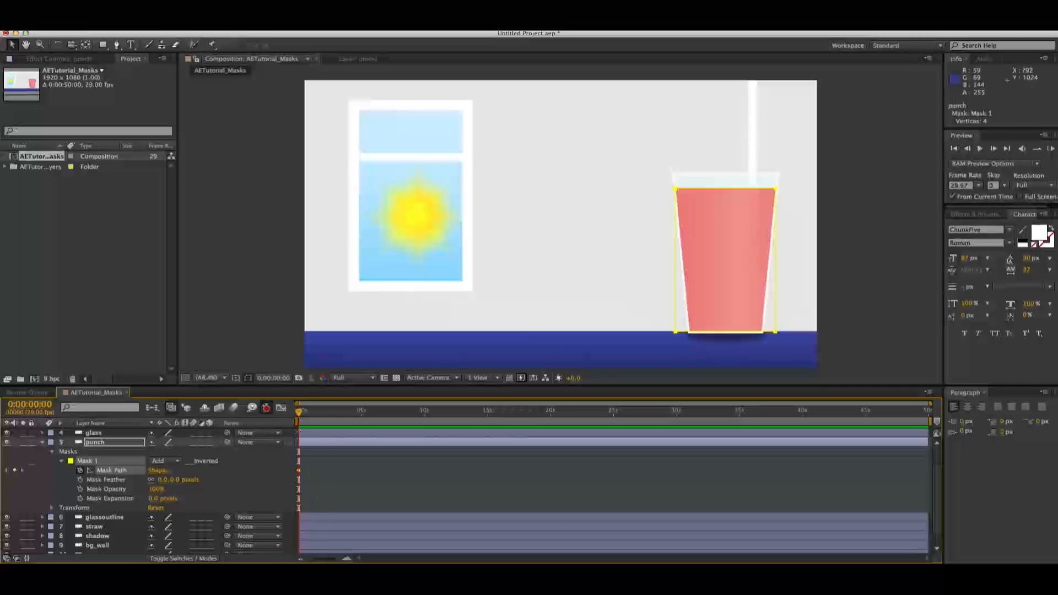
click(361, 414)
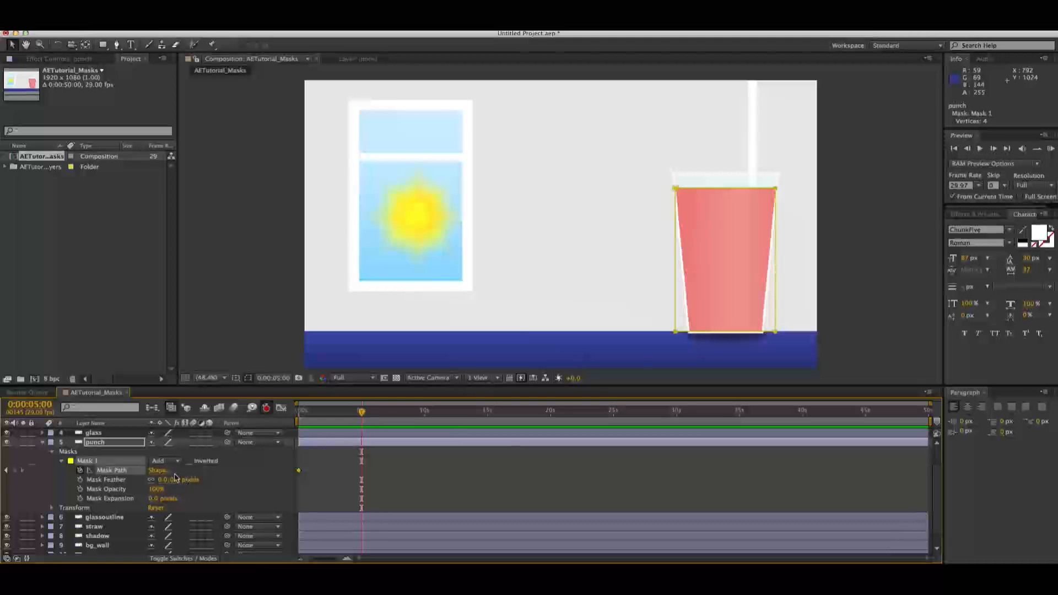
click(16, 471)
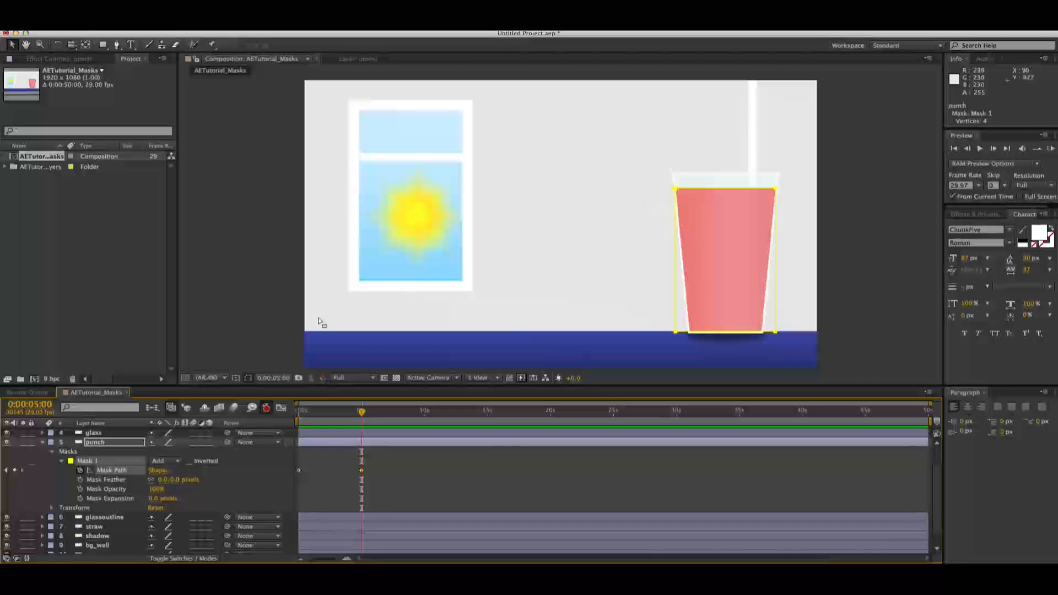
Lower the mask's two upper vertices to the cup's base at 0:00:05:00 so the punch is fully hidden
click(617, 259)
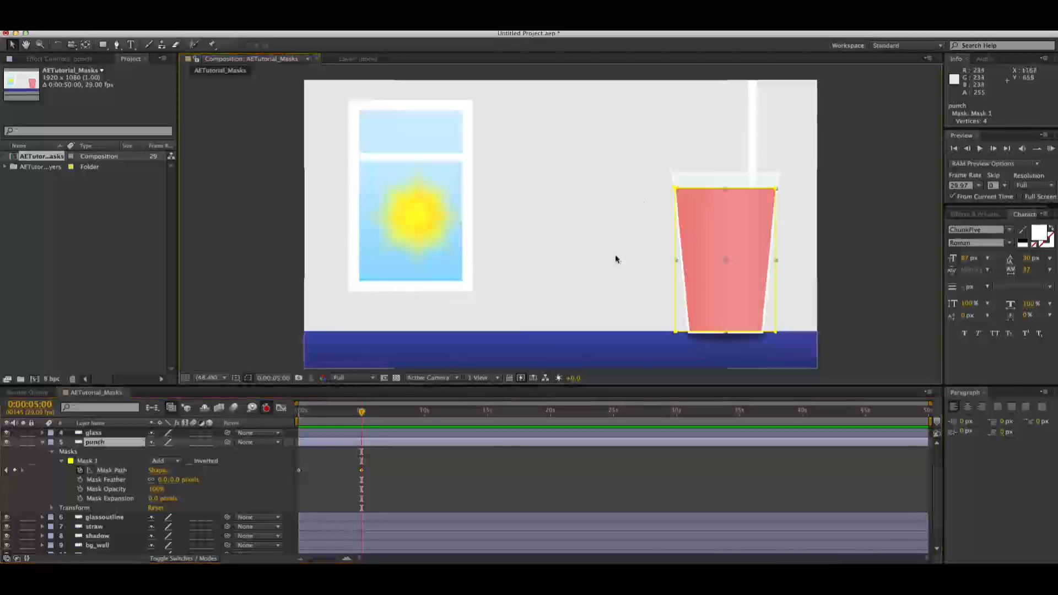
click(676, 190)
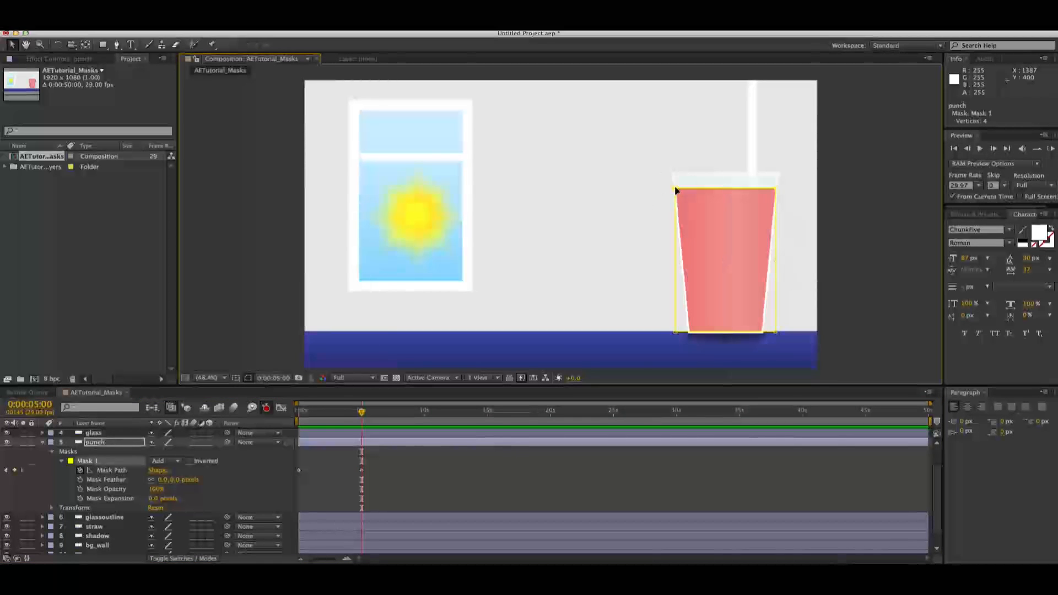
click(775, 192)
click(776, 191)
drag(776, 192, 783, 334)
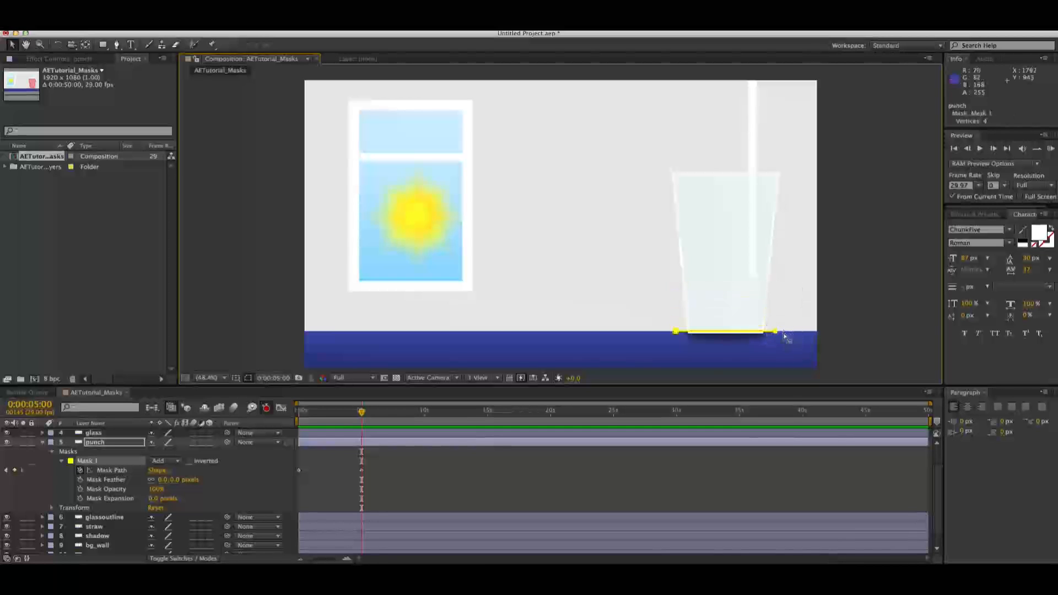
Scrub through the draining animation to 0:00:01:03, try a 181-pixel Mask Feather, and undo the feather change
drag(362, 417, 270, 425)
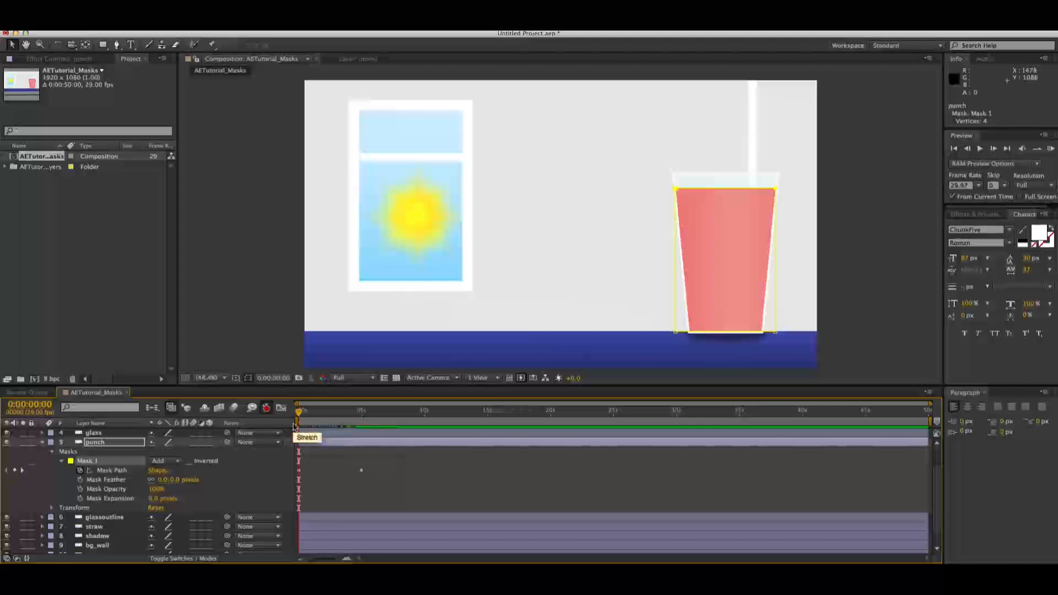
drag(315, 413, 313, 414)
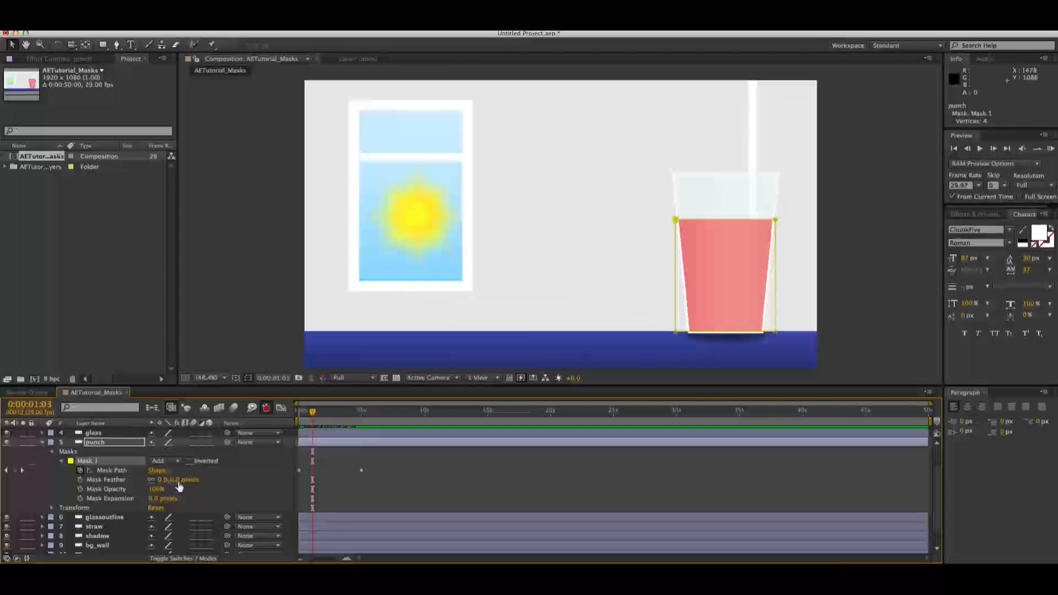
drag(176, 481, 286, 494)
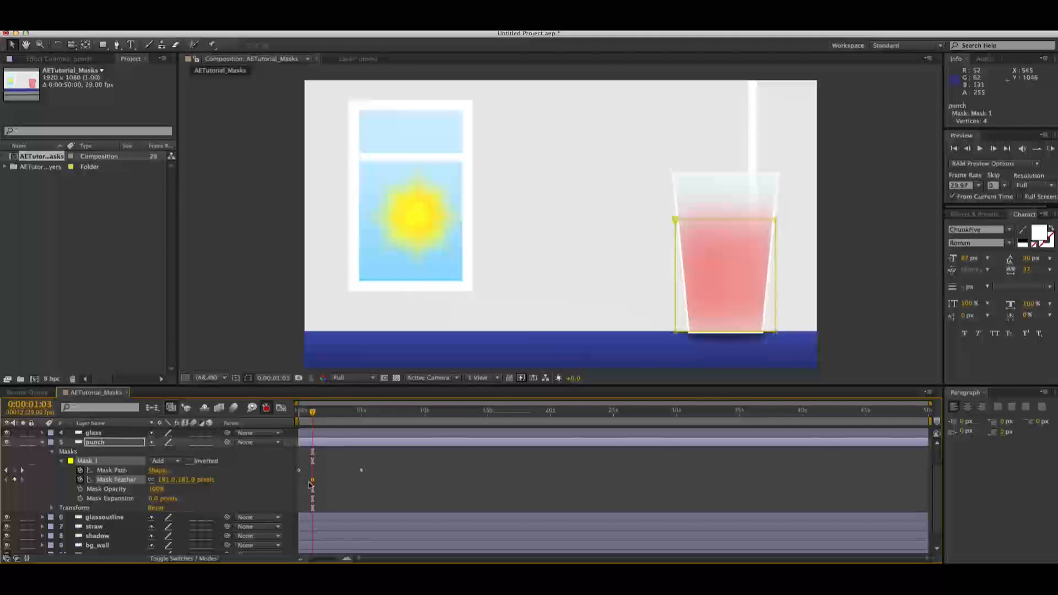
key(super+z)
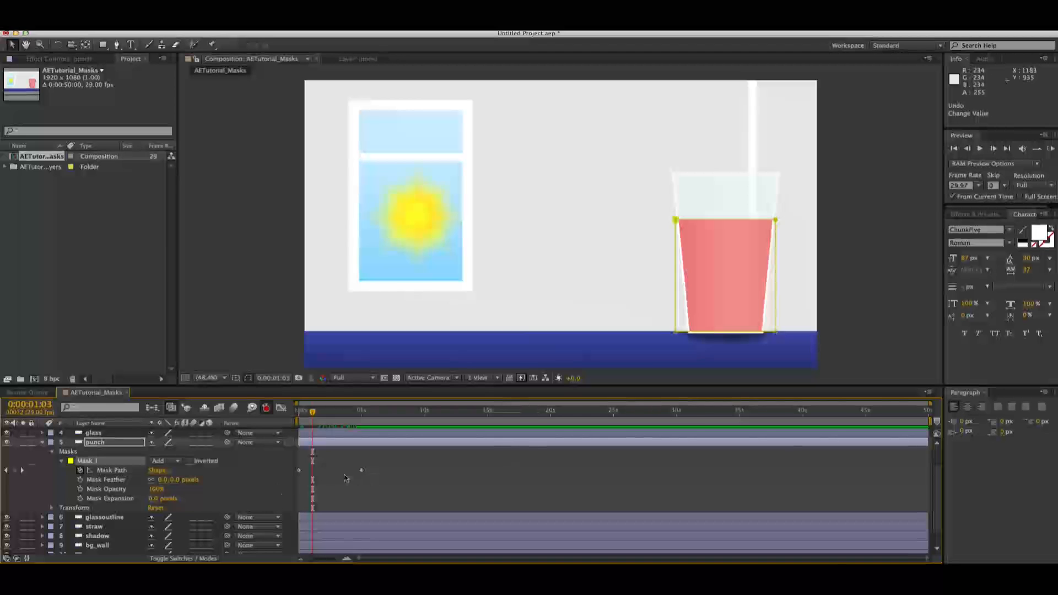
Try out Mask 1's opacity at 0:00:01:03, leave it at 100%, and remove the Mask Opacity keyframe
drag(156, 494, 197, 503)
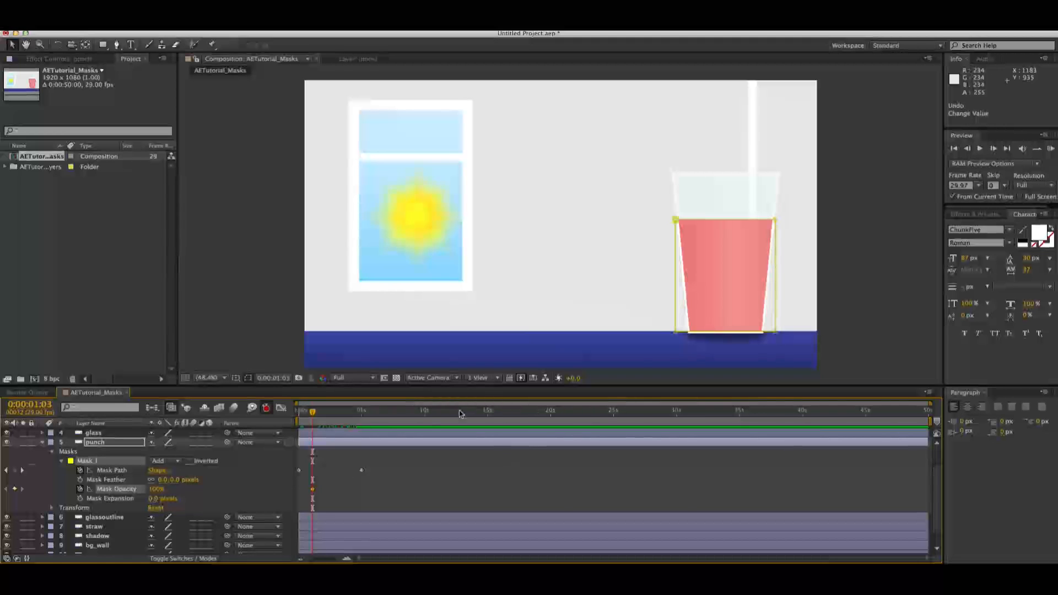
click(52, 507)
click(52, 502)
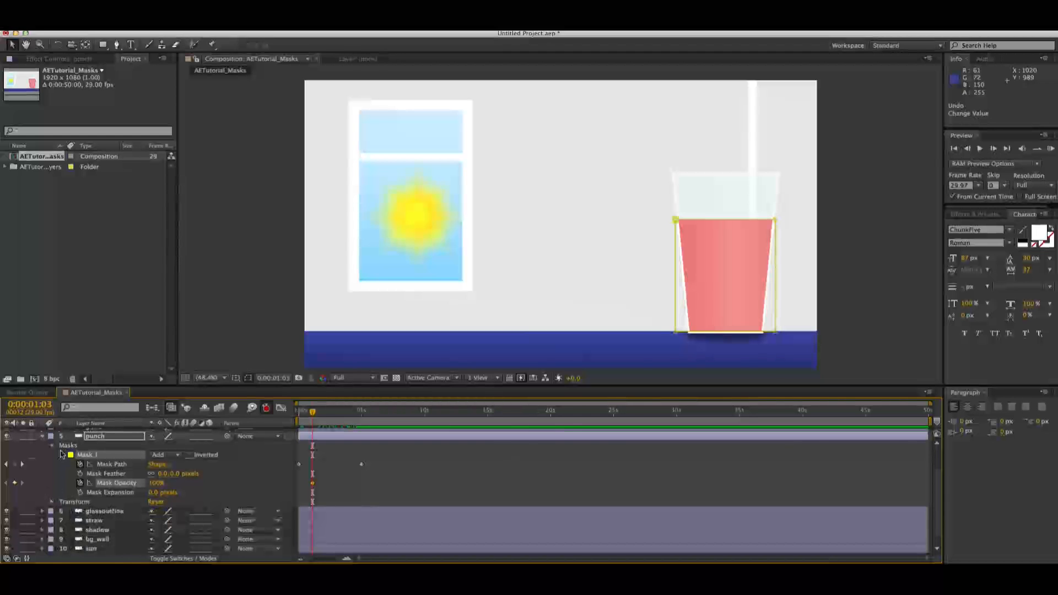
scroll(314, 484, up, 2)
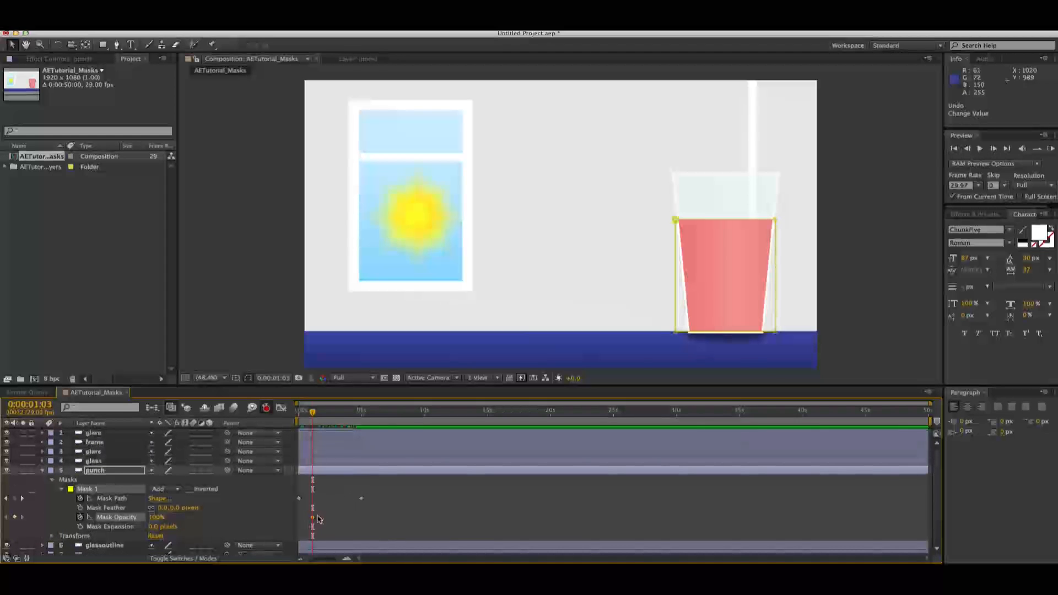
click(317, 518)
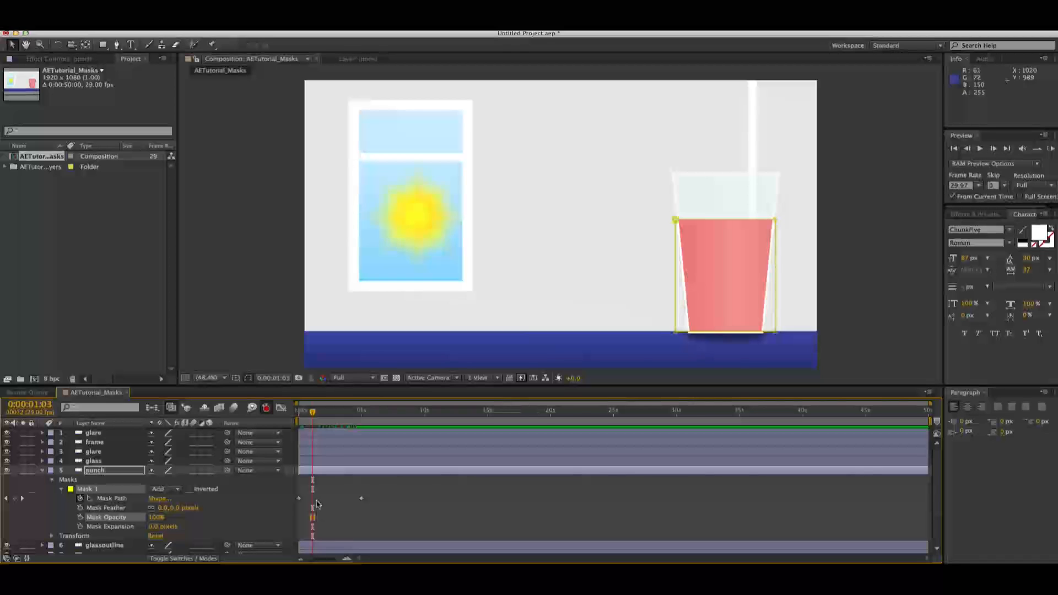
Return the playhead to 0:00:00:00 and delete the masks from the punch layer
click(122, 472)
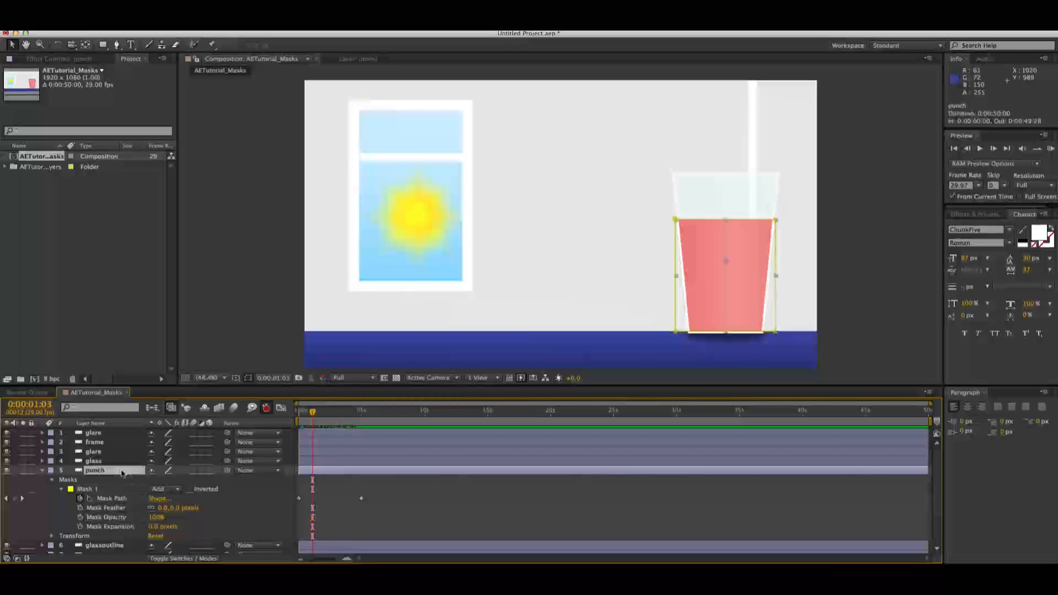
drag(312, 412, 299, 452)
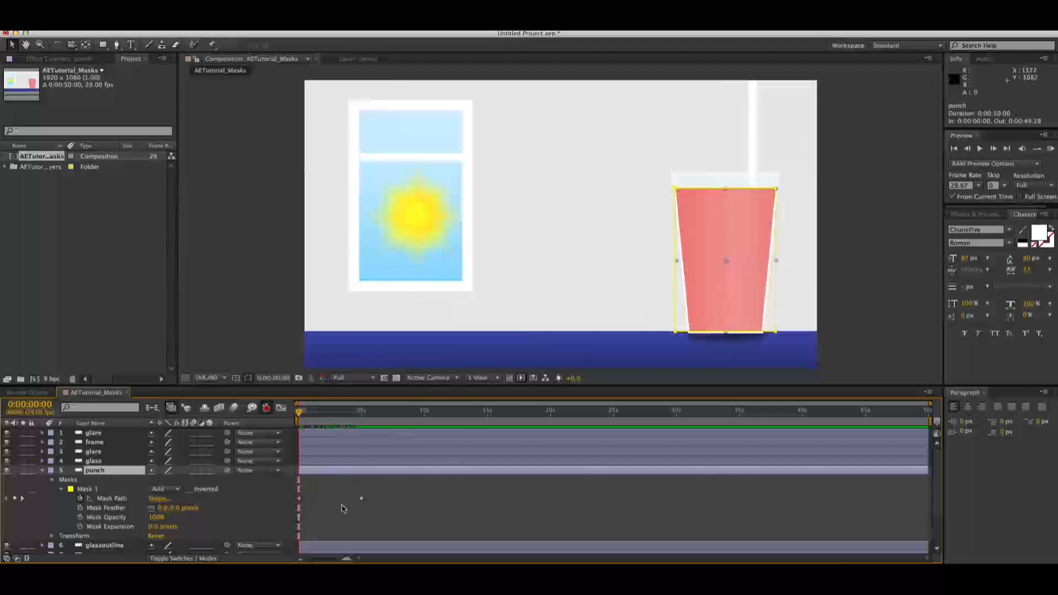
click(42, 470)
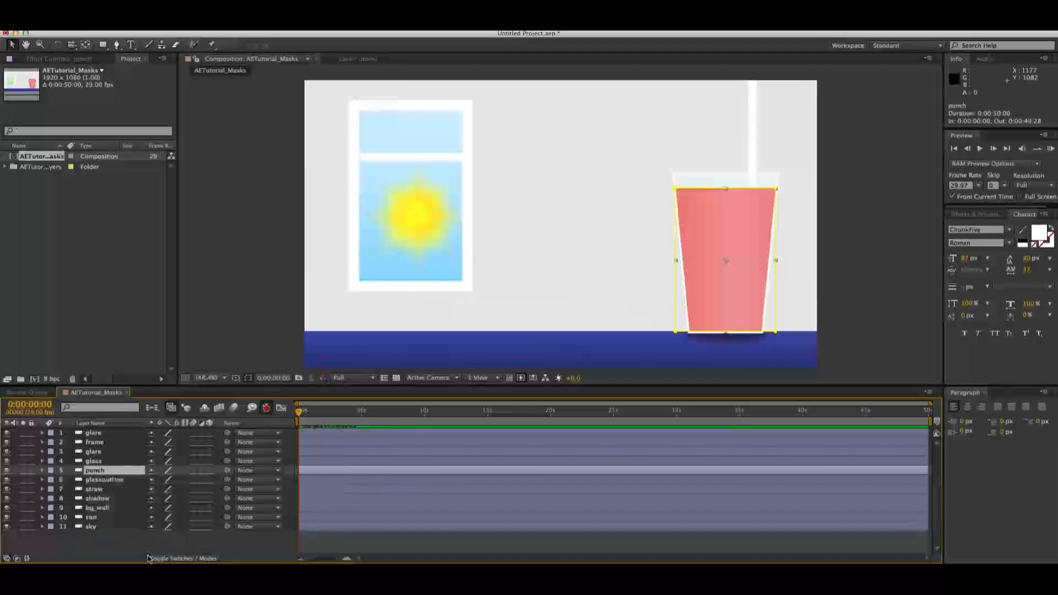
click(42, 471)
click(77, 480)
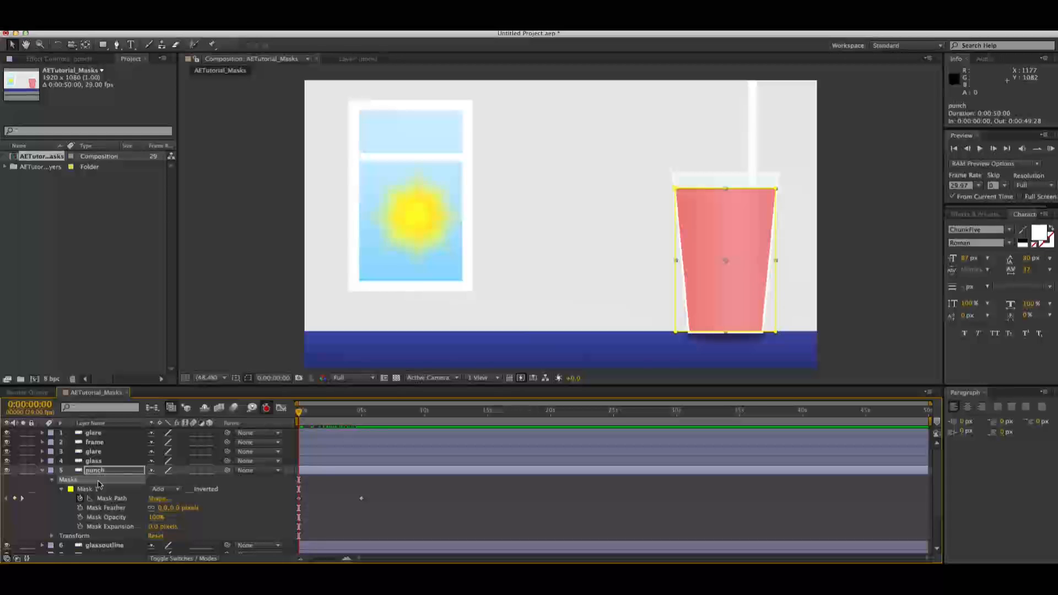
key(Delete)
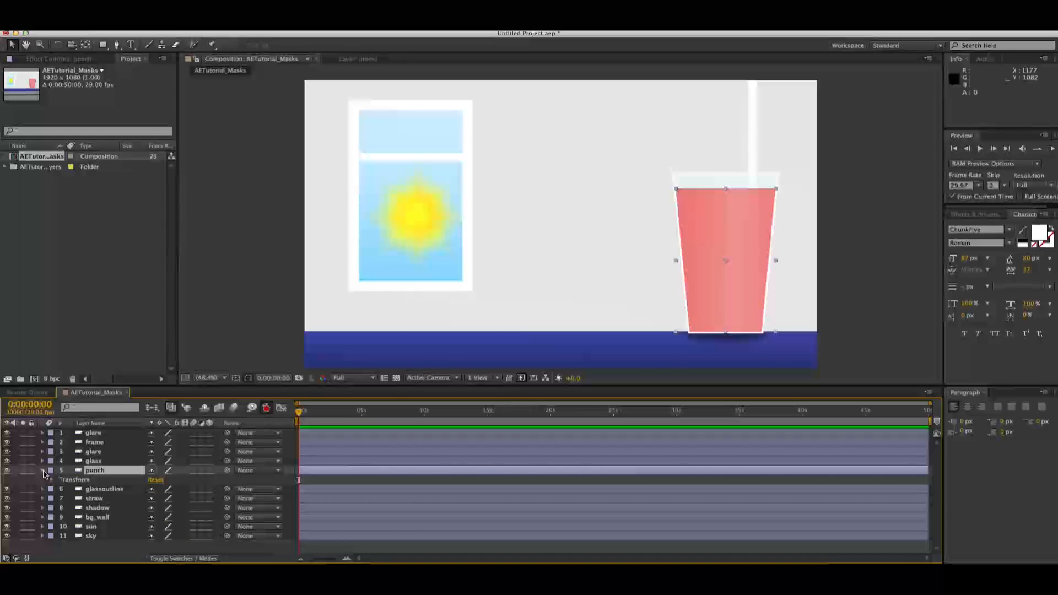
Collapse the punch layer and add a fresh new mask to it
click(43, 471)
click(99, 482)
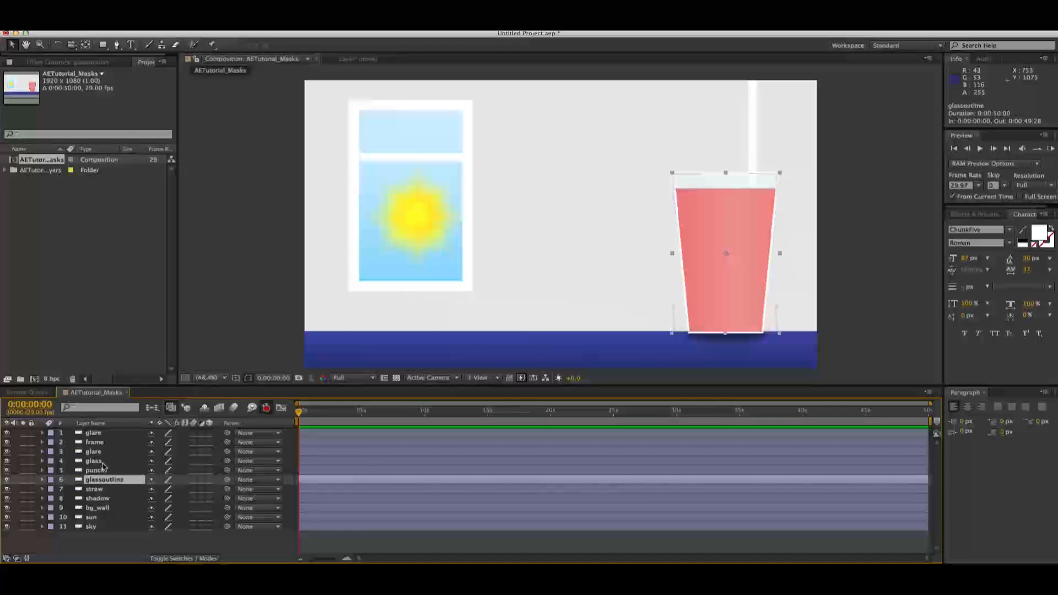
click(301, 412)
click(98, 472)
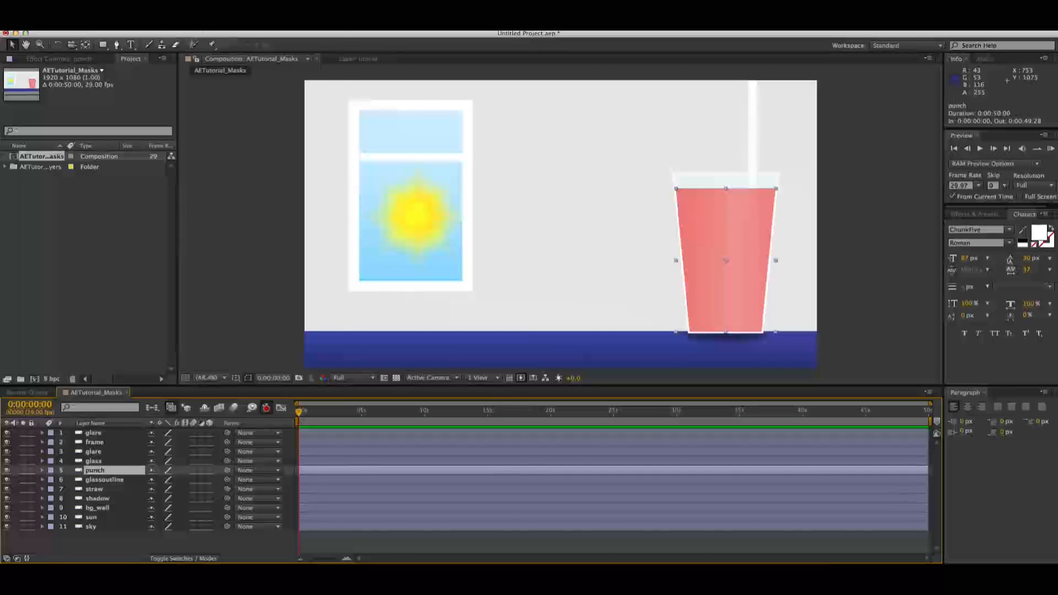
click(201, 27)
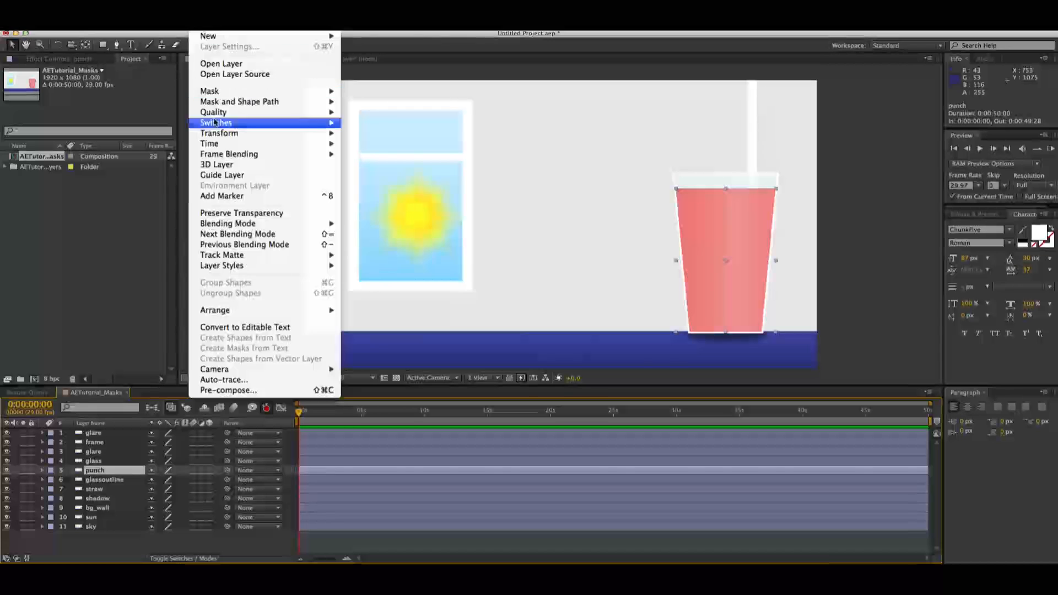
mouse_move(259, 91)
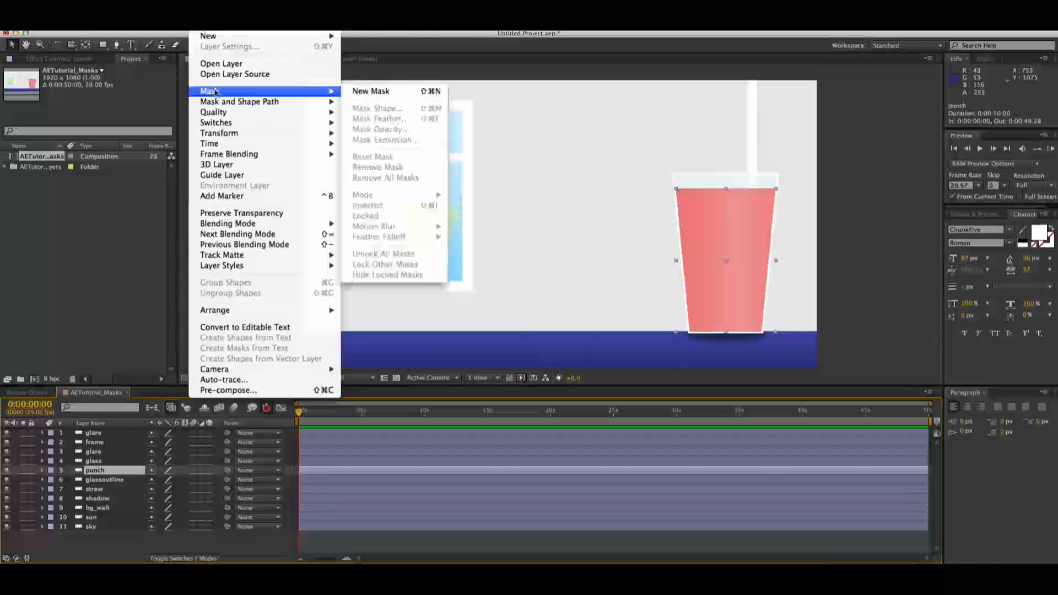
click(407, 97)
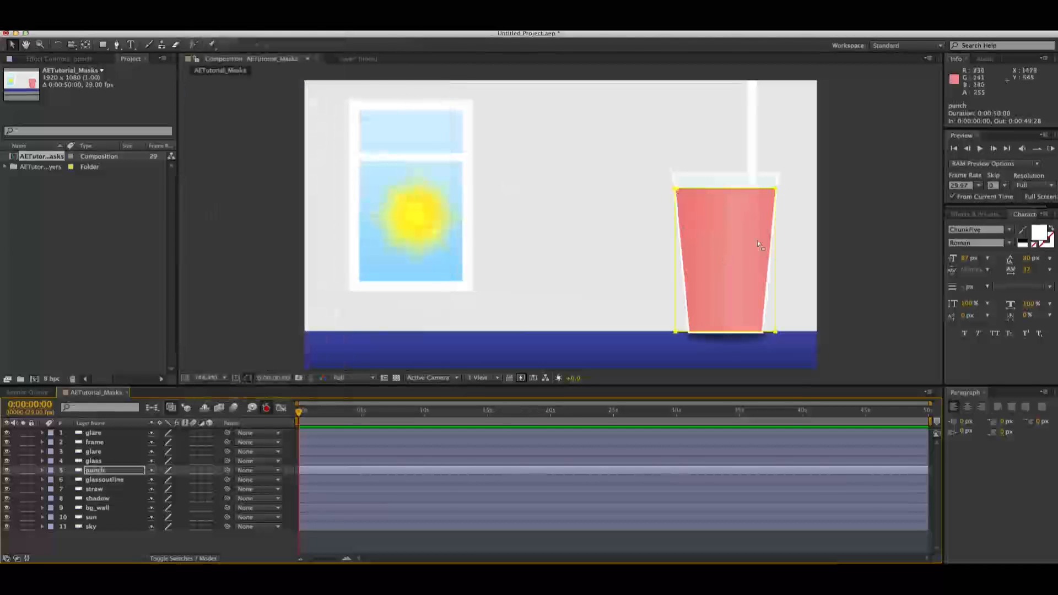